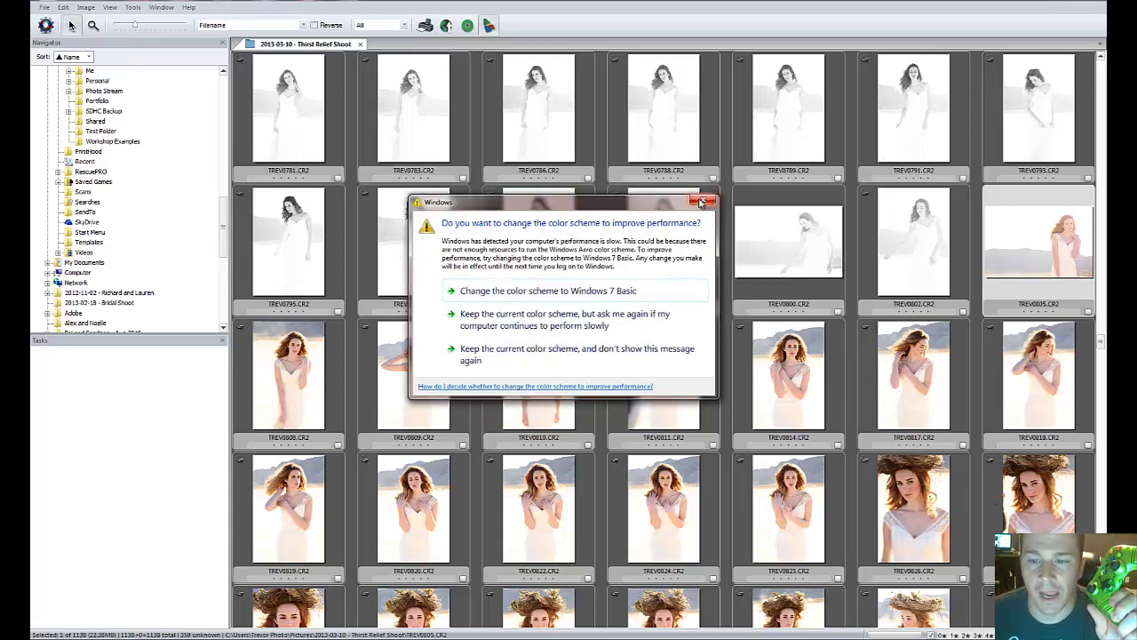
Step: Close the Windows colour-scheme prompt covering the bridal shoot contact sheet
left_click(704, 201)
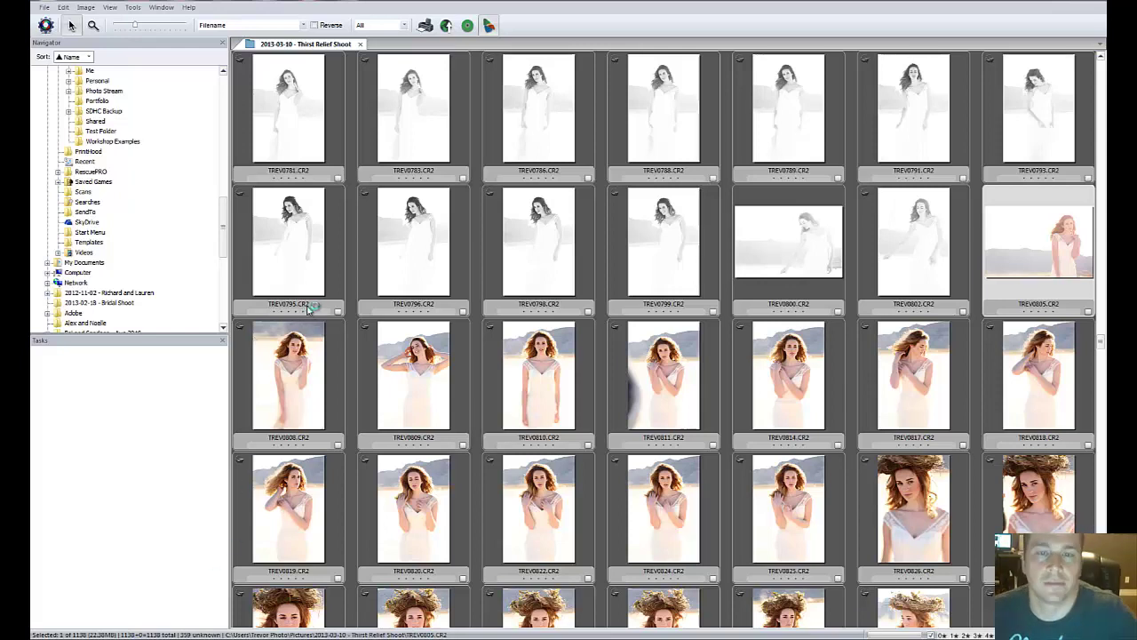
Step: In Chrome, search Google for 'joytokey' and open the JoyToKey English Version page
key("alt+Tab")
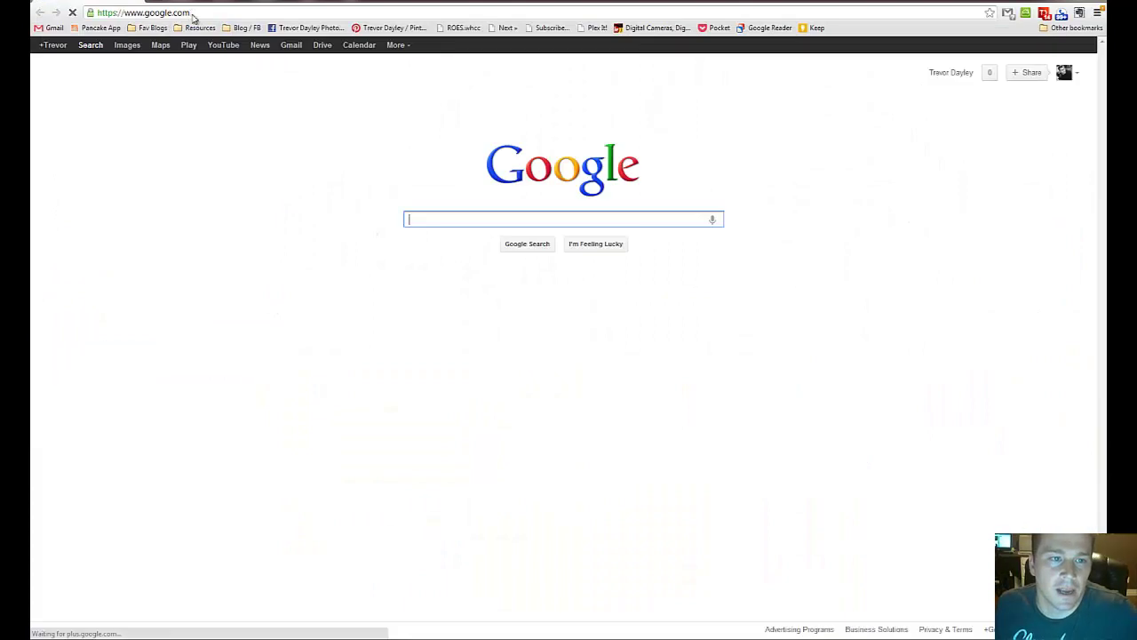
type("joy")
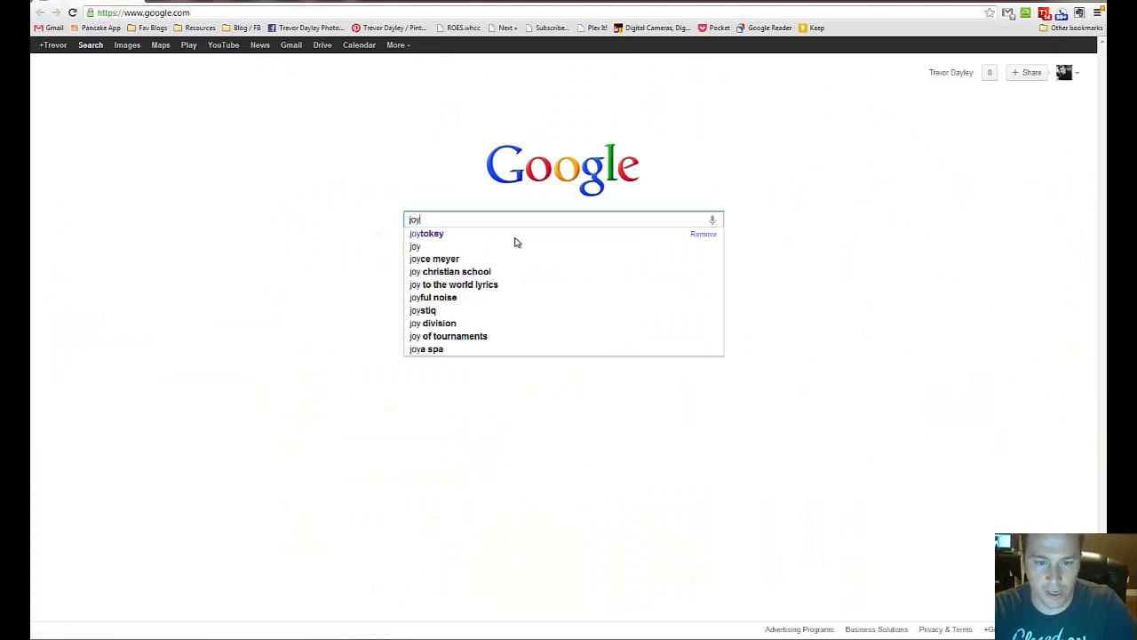
type("tokey")
key("Return")
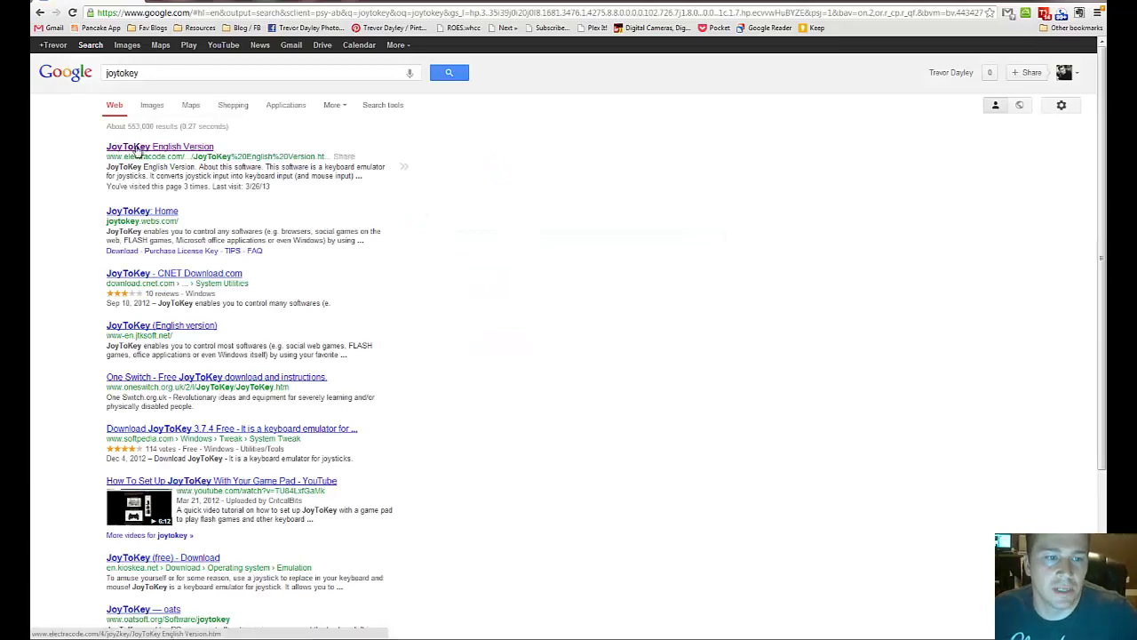
left_click(137, 149)
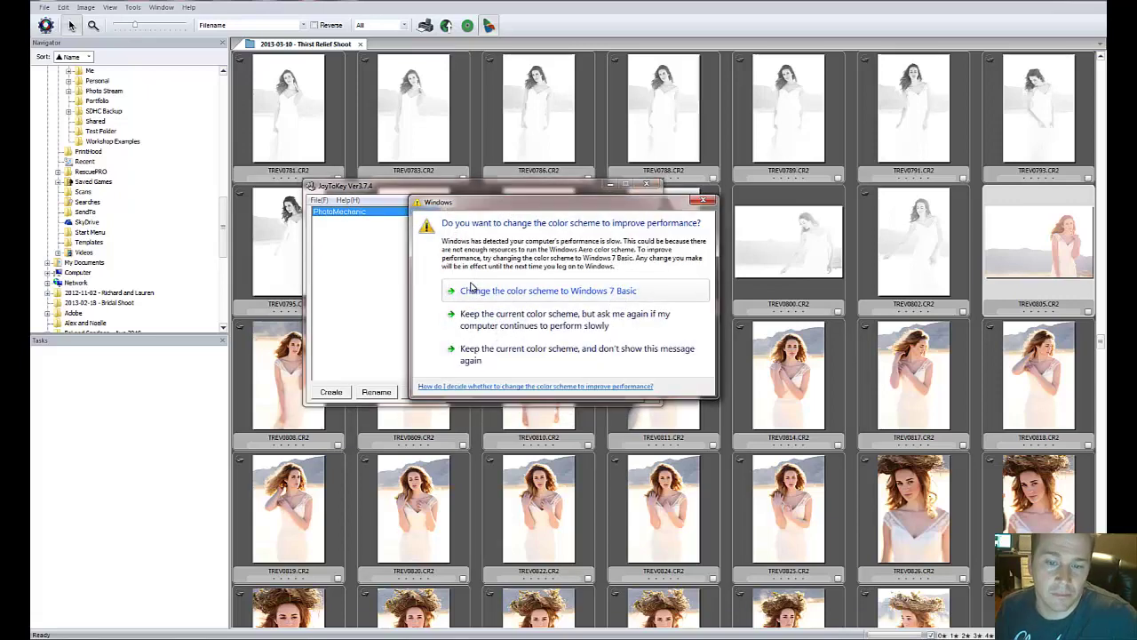
Step: Dismiss the colour-scheme prompt over JoyToKey and minimize the JoyToKey window
left_click(702, 203)
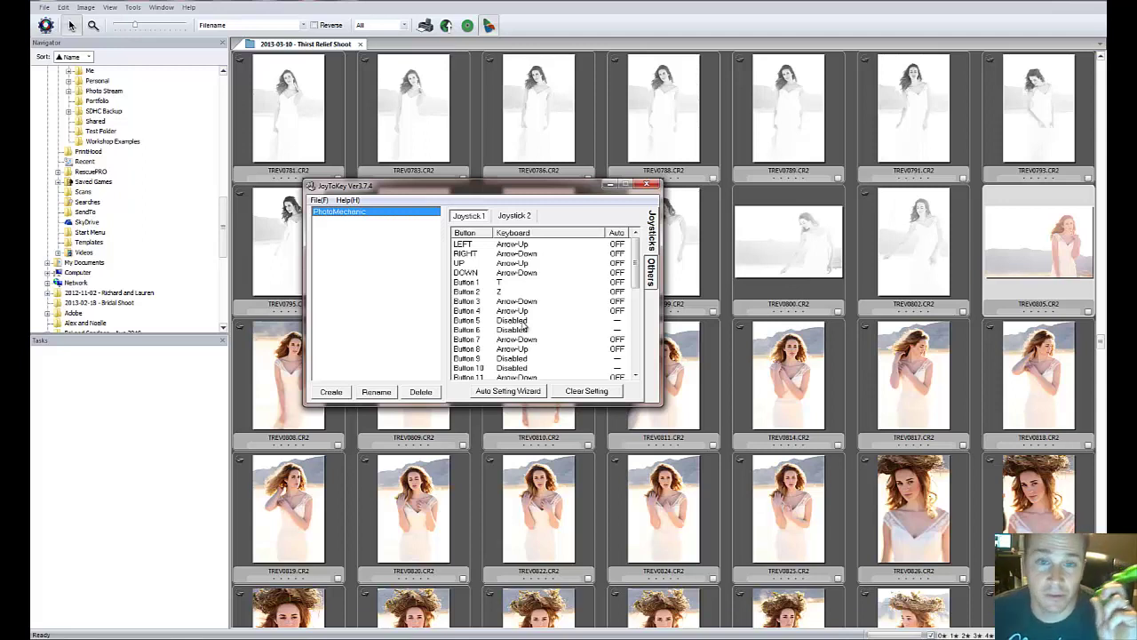
left_click(609, 185)
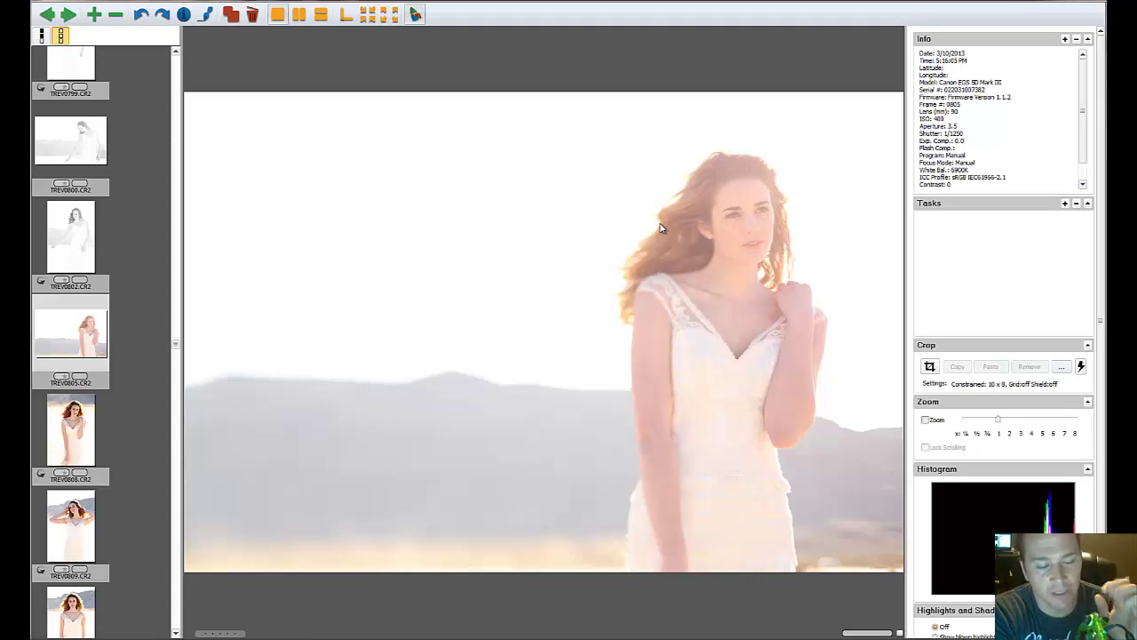
Step: Browse the previews back to landscape photo TREV0805 and tag it with a check mark
key("Right")
key("Right")
key("Right")
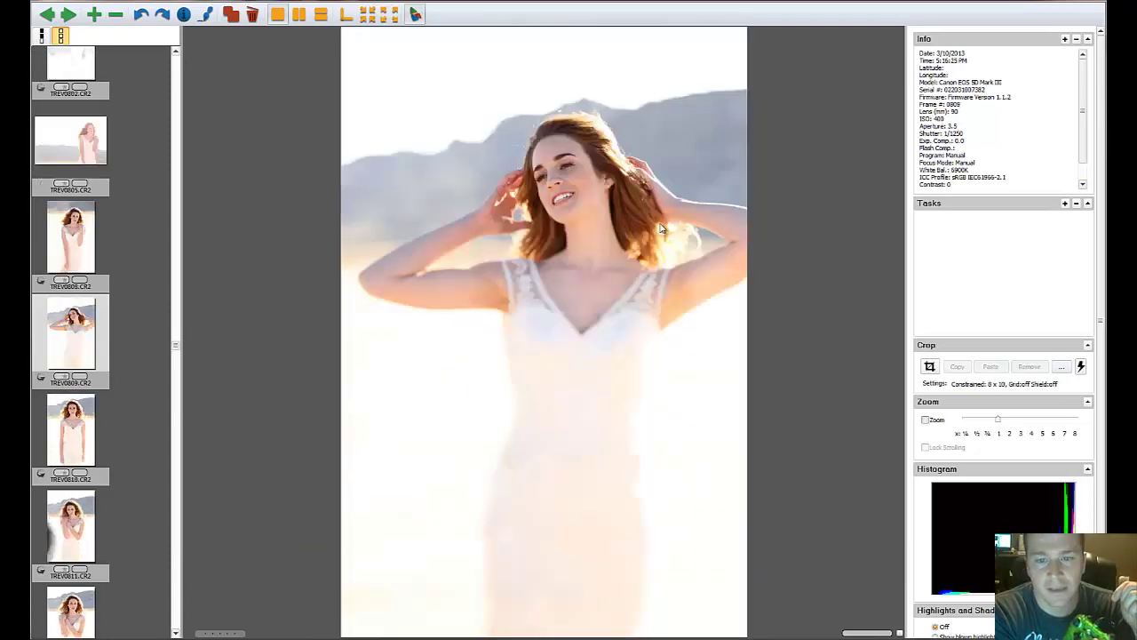
key("Right")
key("Right")
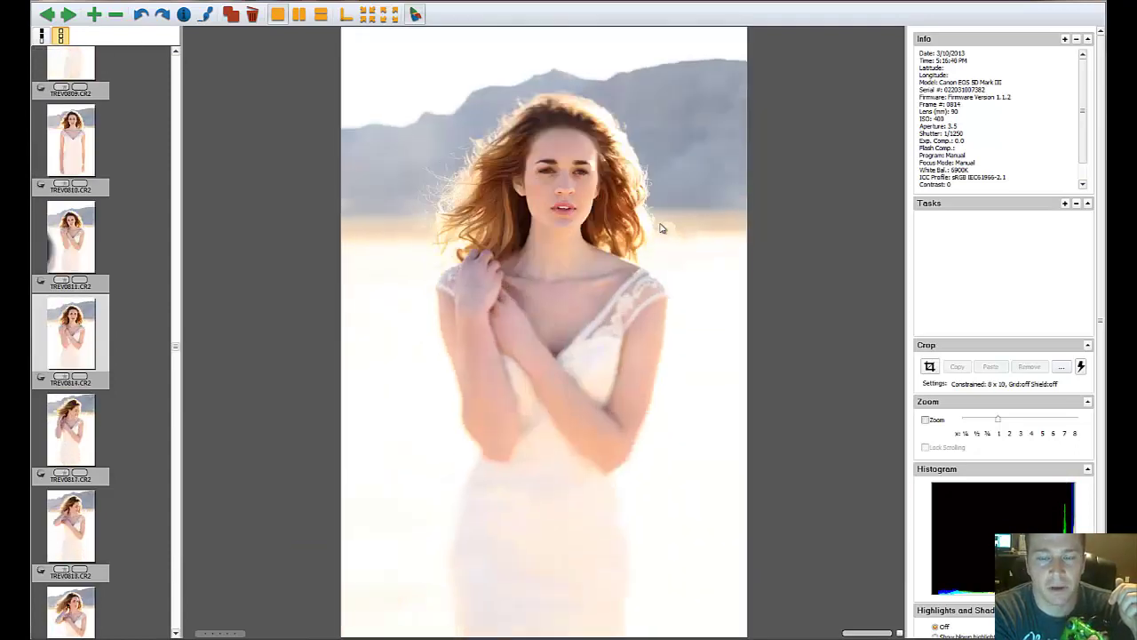
key("Left")
key("Left")
key("Left")
key("Left")
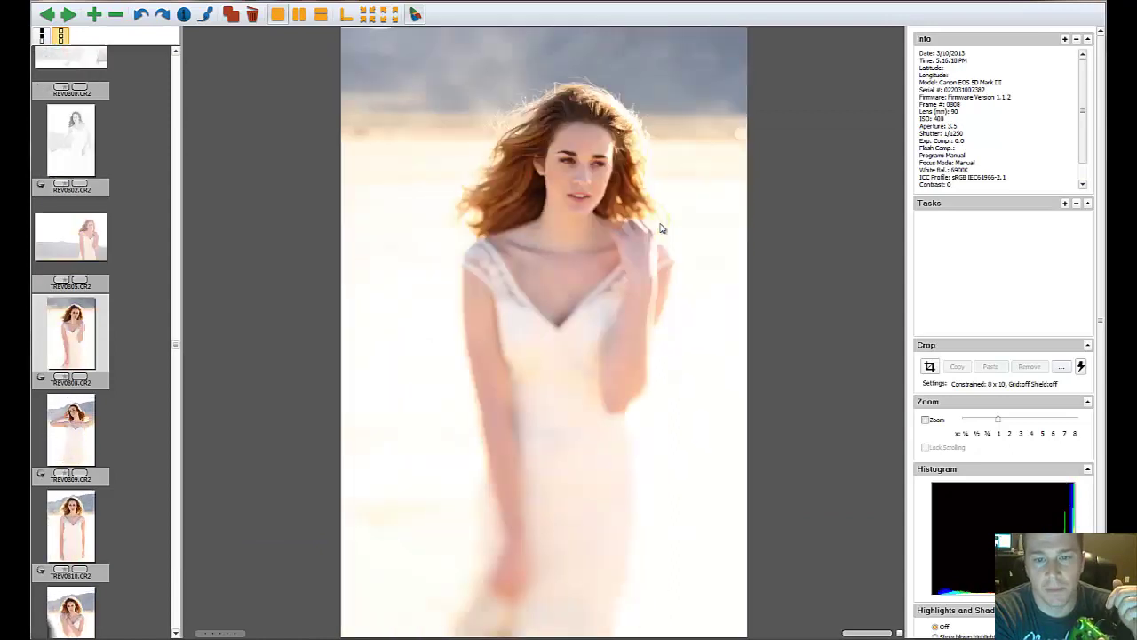
key("Left")
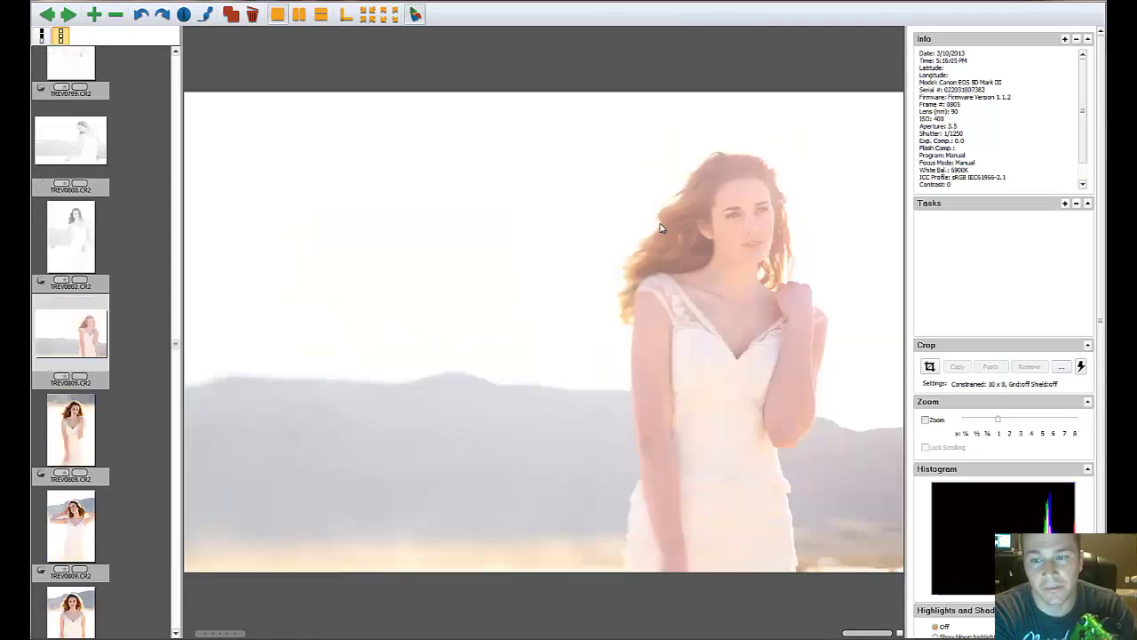
key("t")
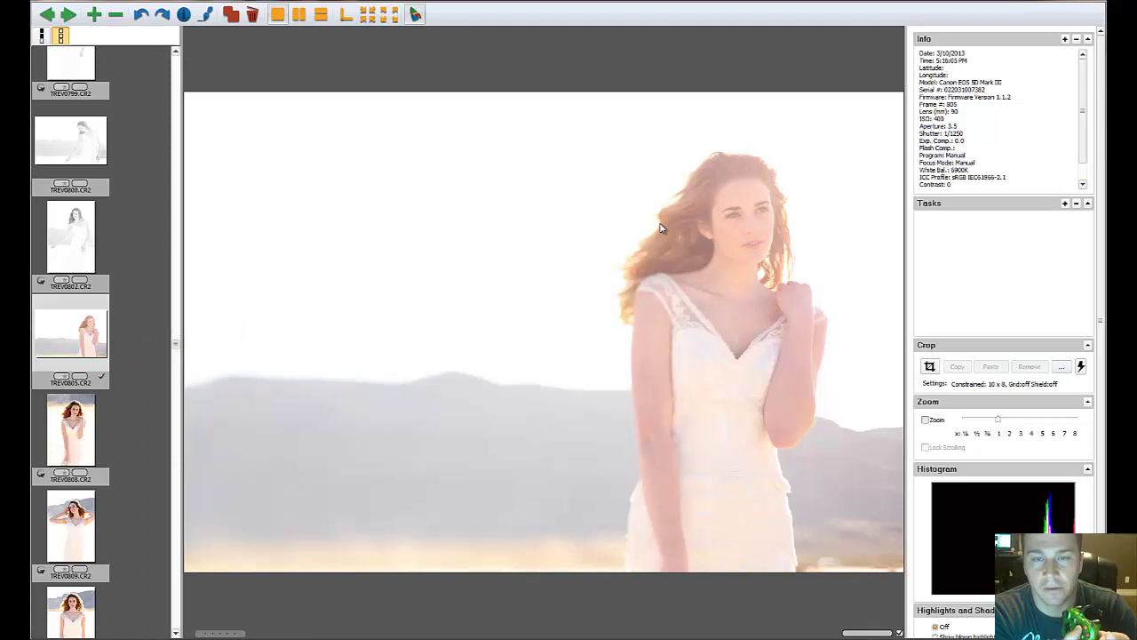
Step: Advance through the previews and tag TREV0824 with a check mark
key("Right")
key("Right")
key("Right")
key("Right")
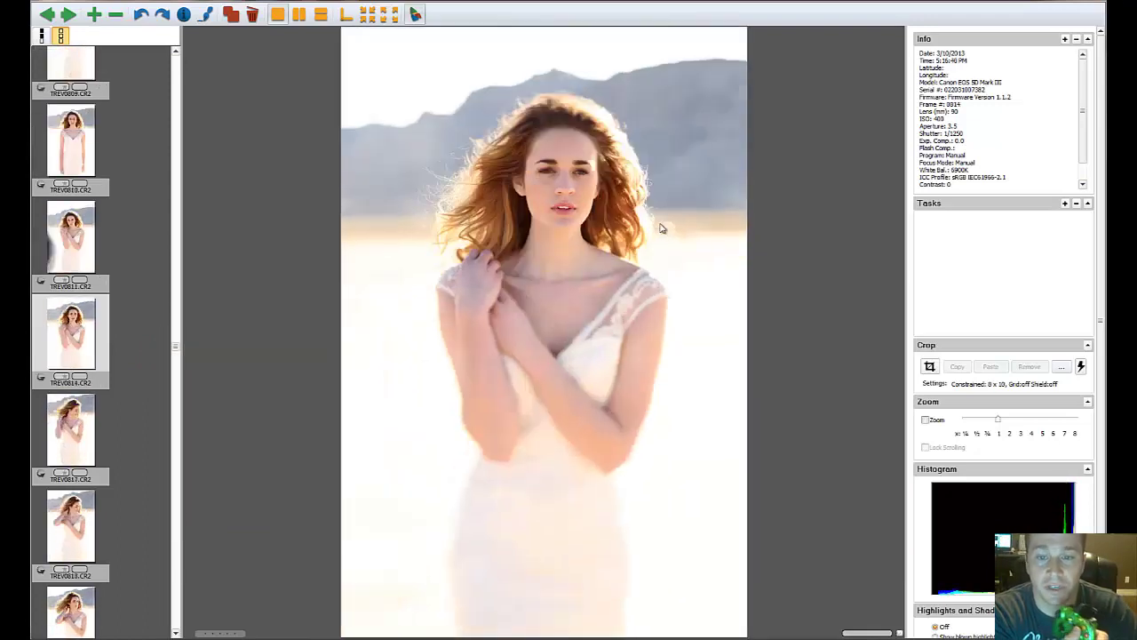
key("Right")
key("Right")
key("Right")
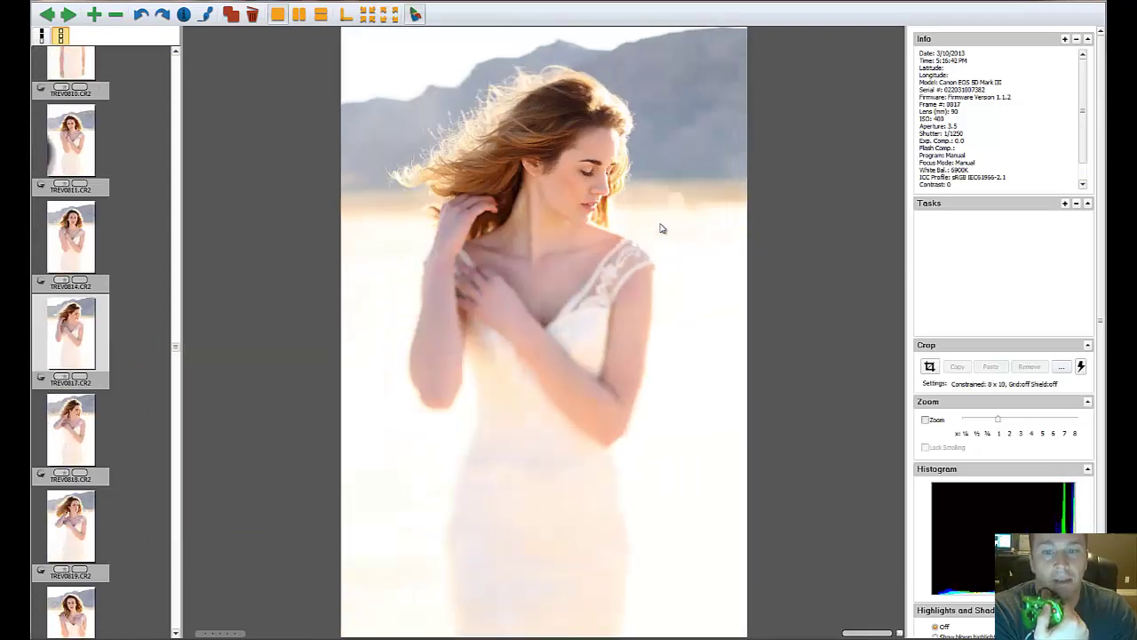
key("Right")
key("Right")
key("Right")
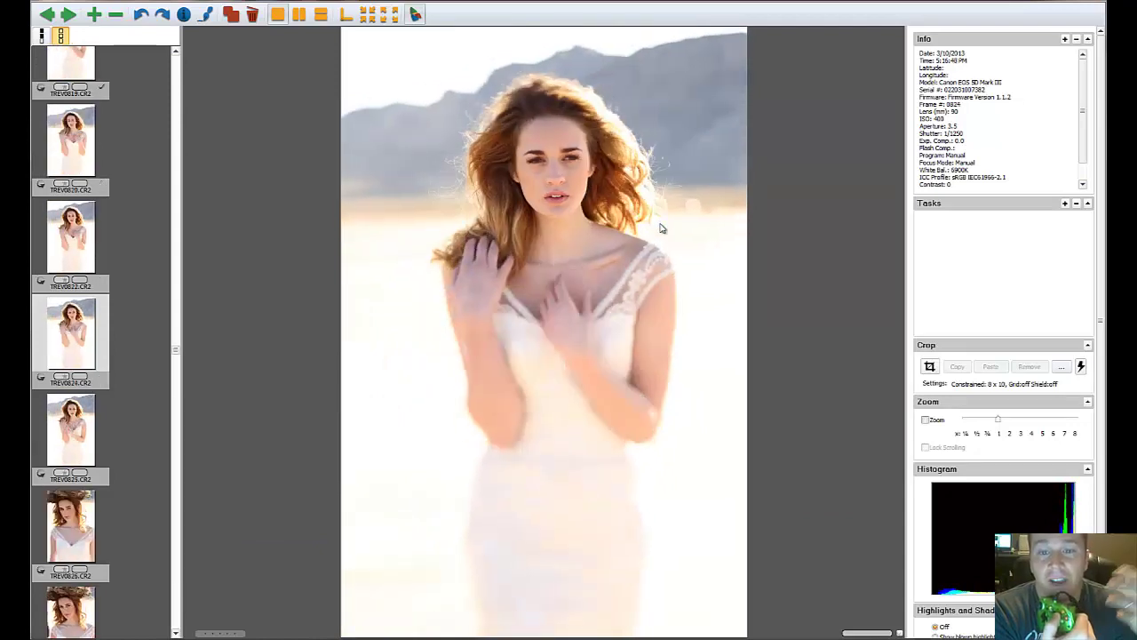
key("t")
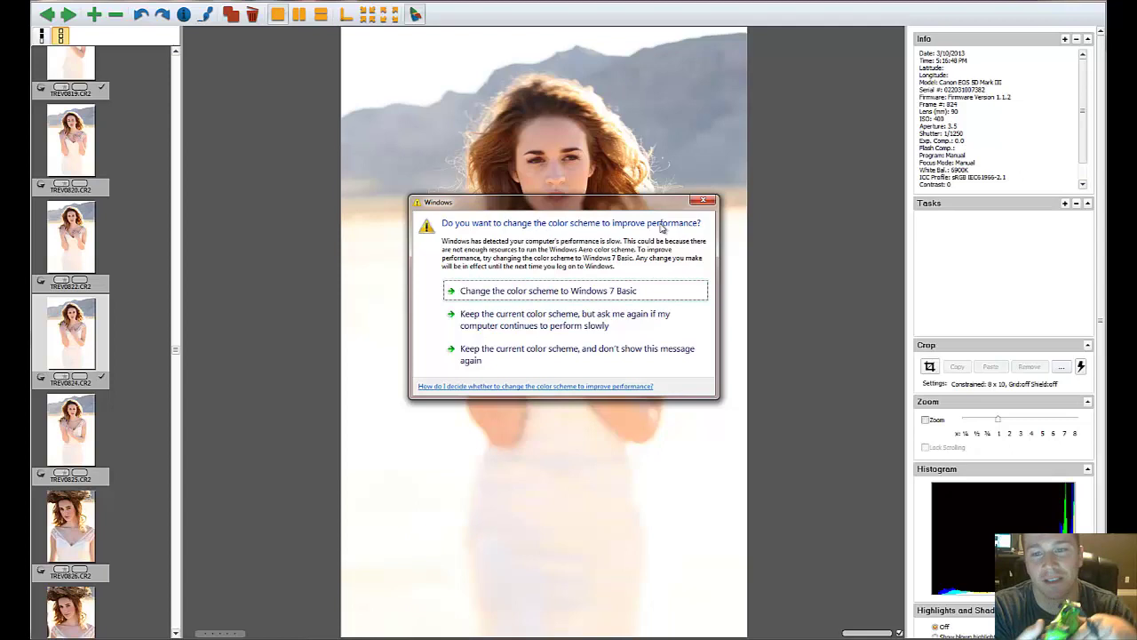
Step: Dismiss the colour-scheme prompt, step through TREV0826–TREV0838, and tag TREV0841 as a keeper
left_click(698, 203)
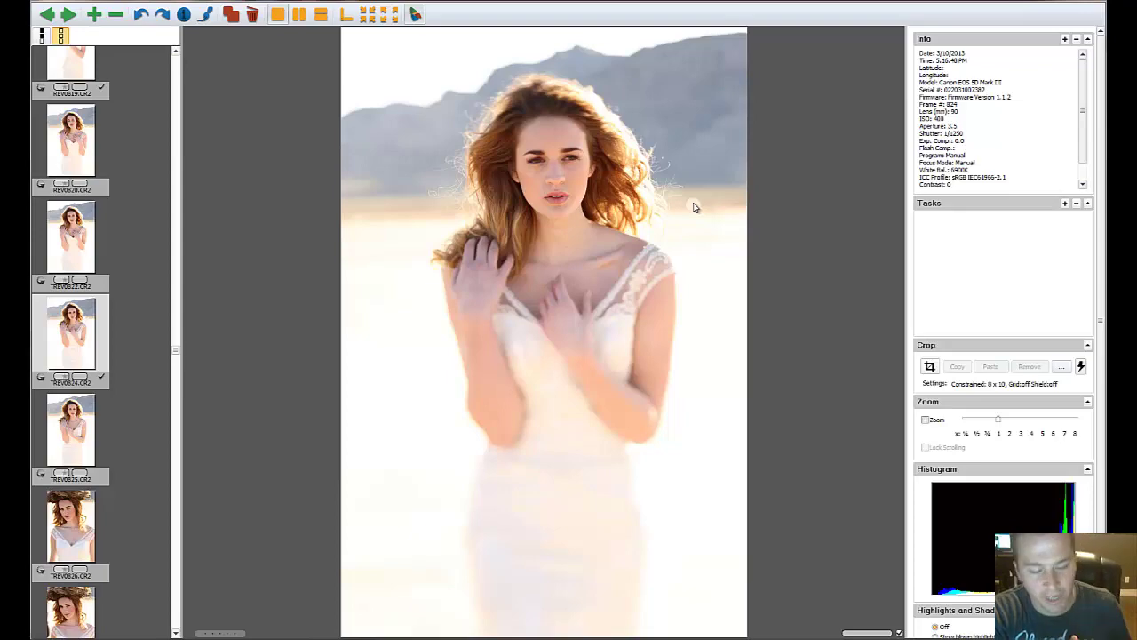
key("Right")
key("Right")
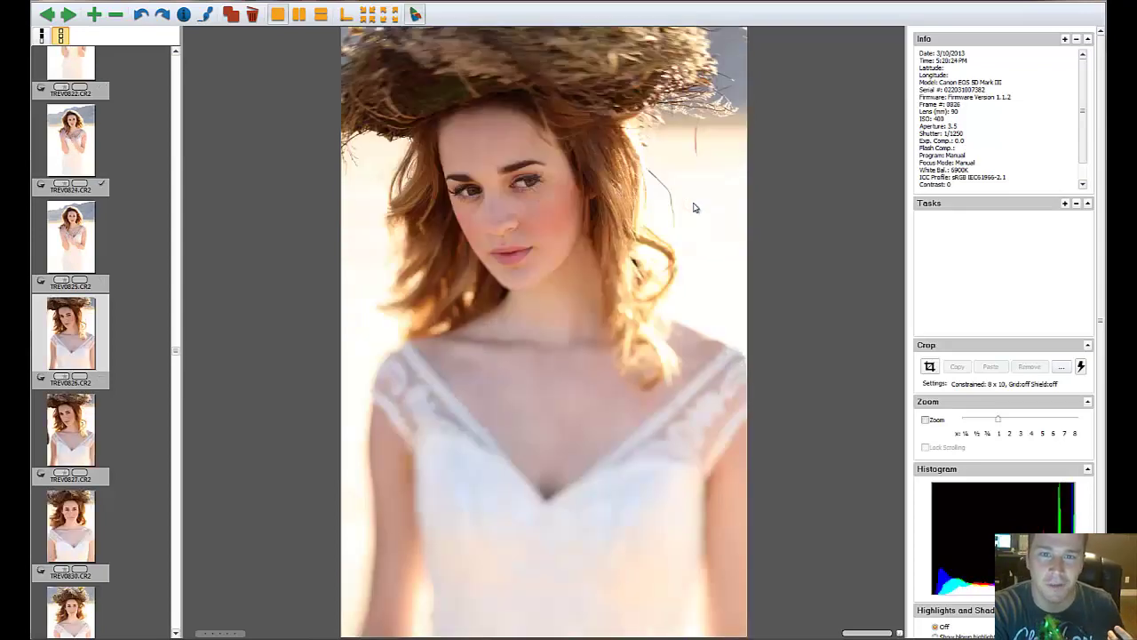
key("Right")
key("Right")
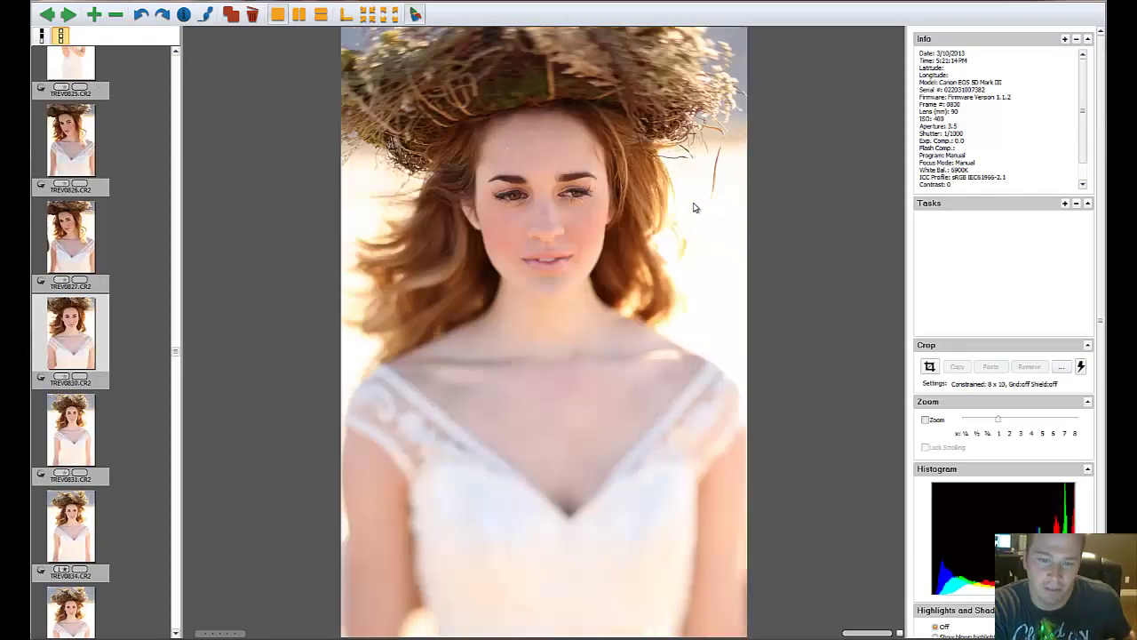
key("Right")
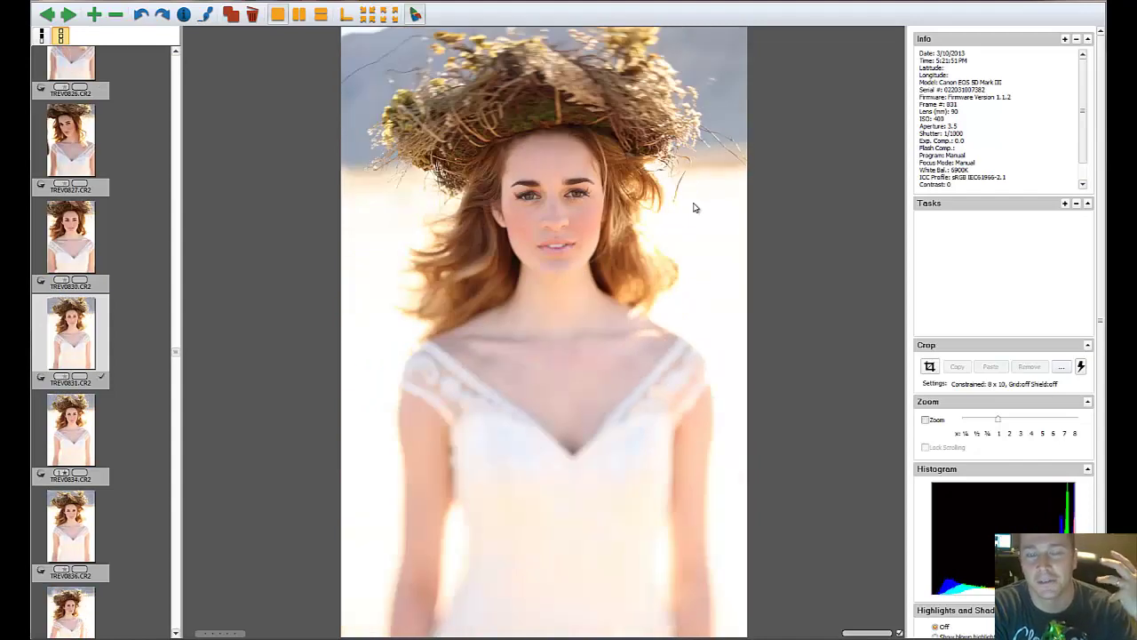
key("Right")
key("Right")
key("Right")
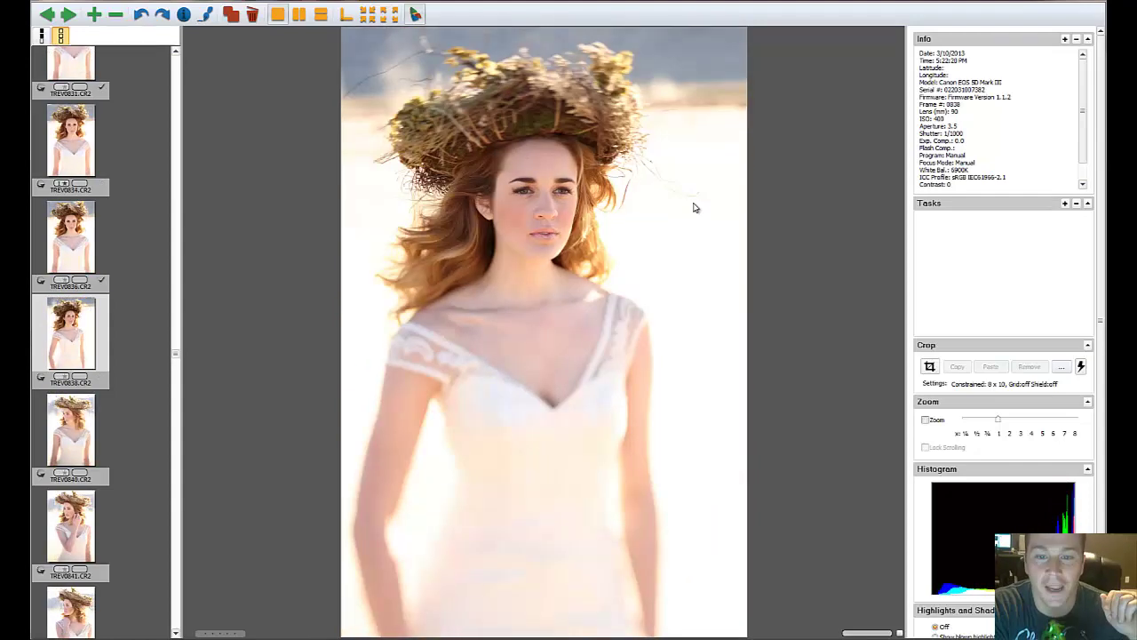
key("Right")
key("Left")
key("Right")
key("Right")
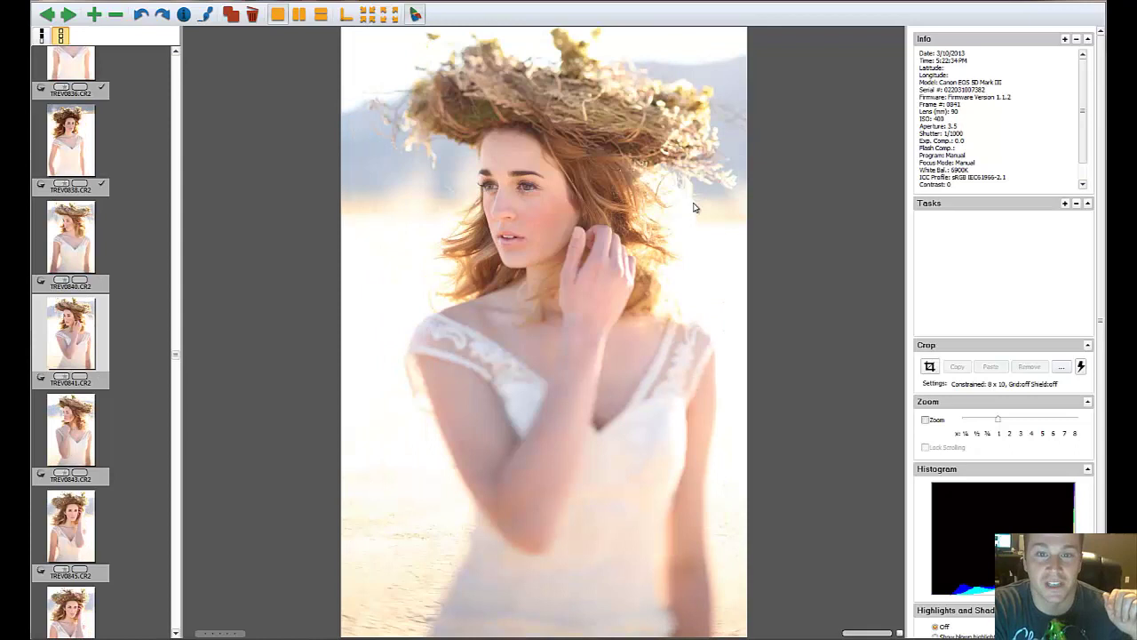
key("t")
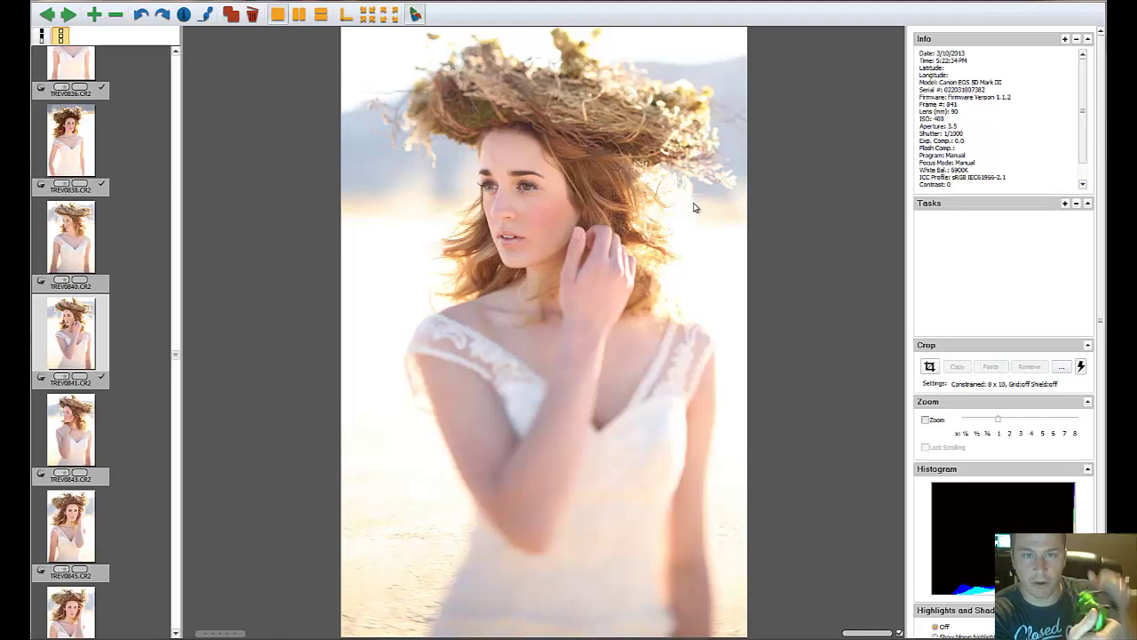
Step: Advance through TREV0845 and TREV0849, then tag TREV0850 as a keeper
key("Right")
key("Right")
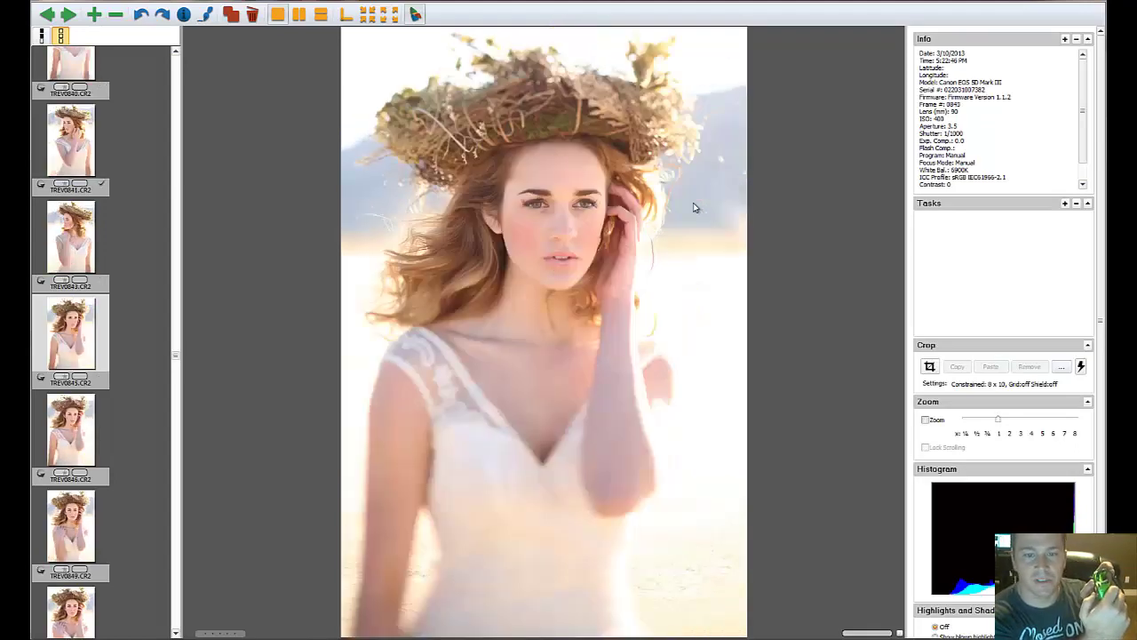
key("Right")
key("Right")
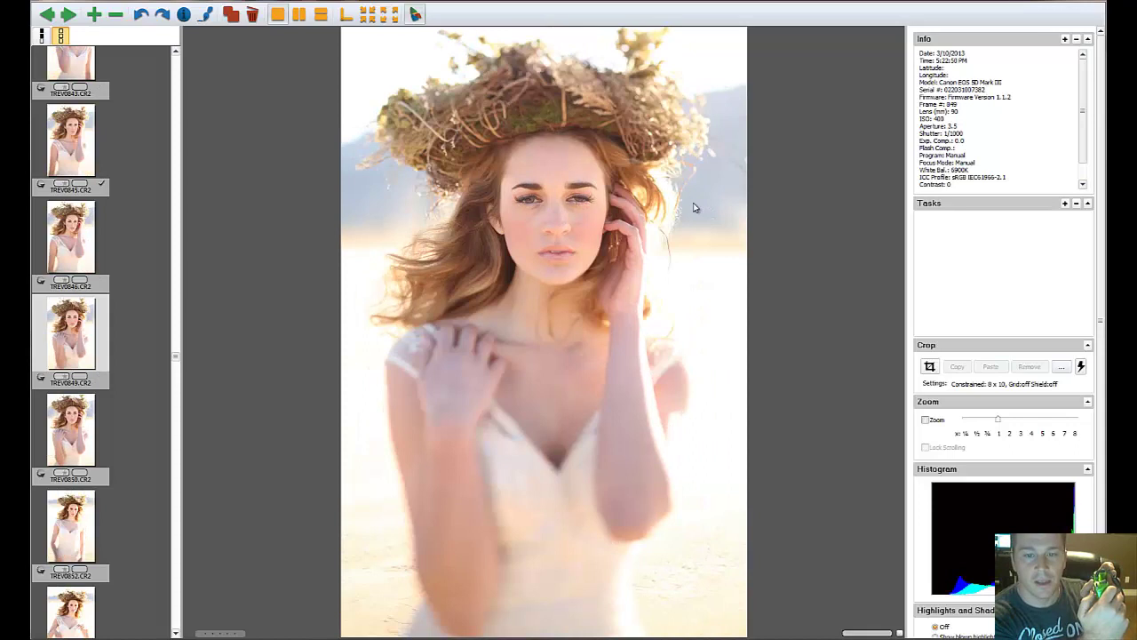
key("Right")
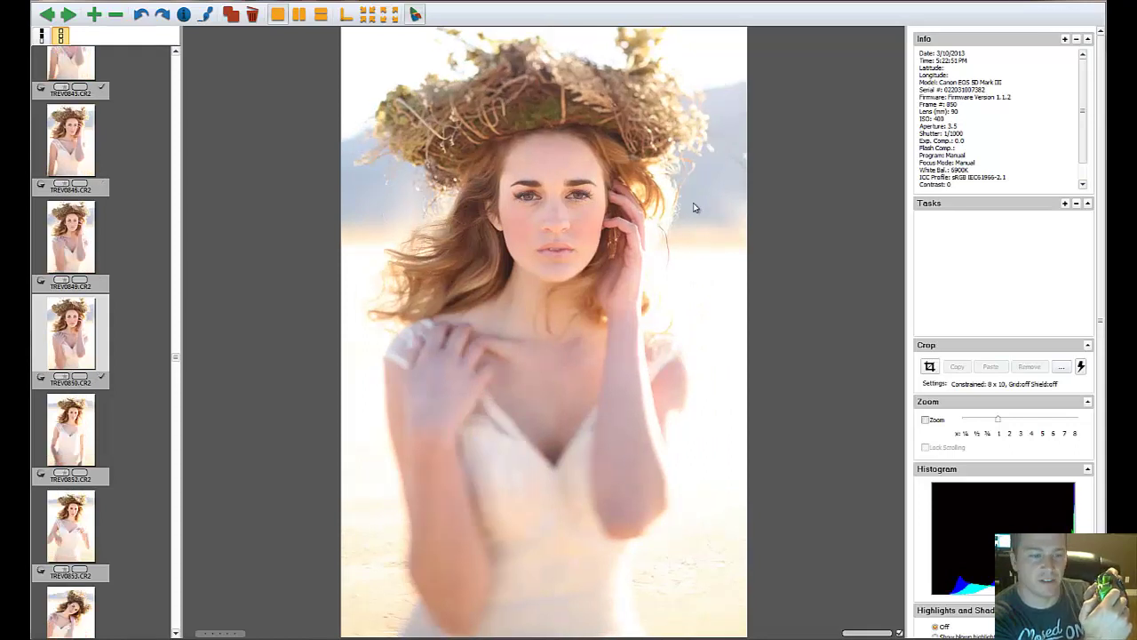
key("t")
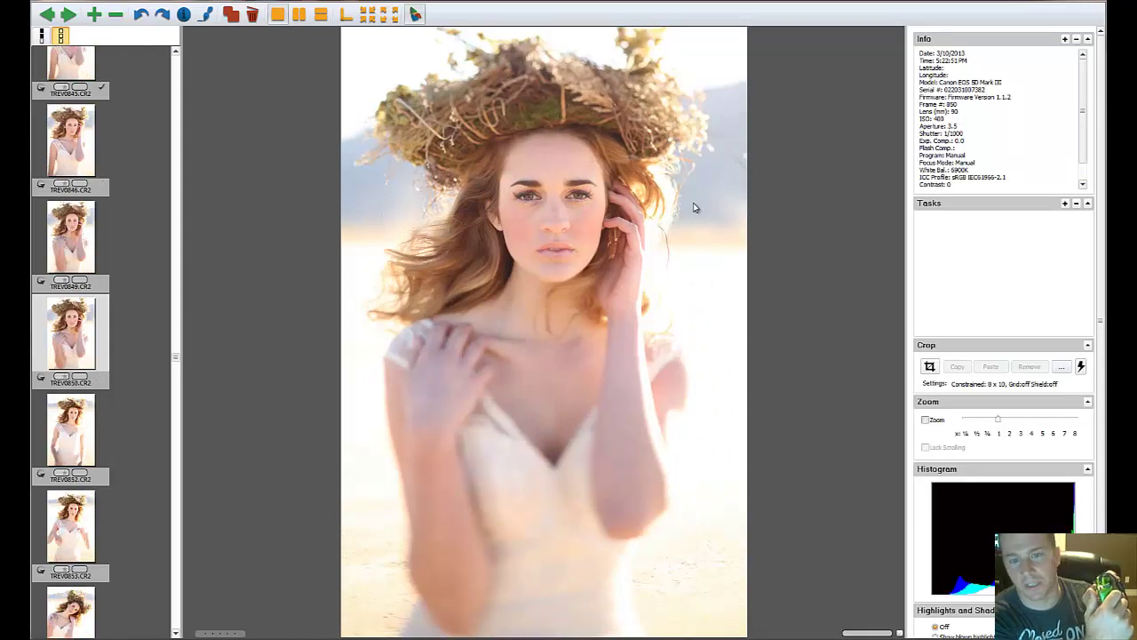
Step: Step through the previews from TREV0853 to TREV0897, including black-and-white TREV0884
key("Right")
key("Right")
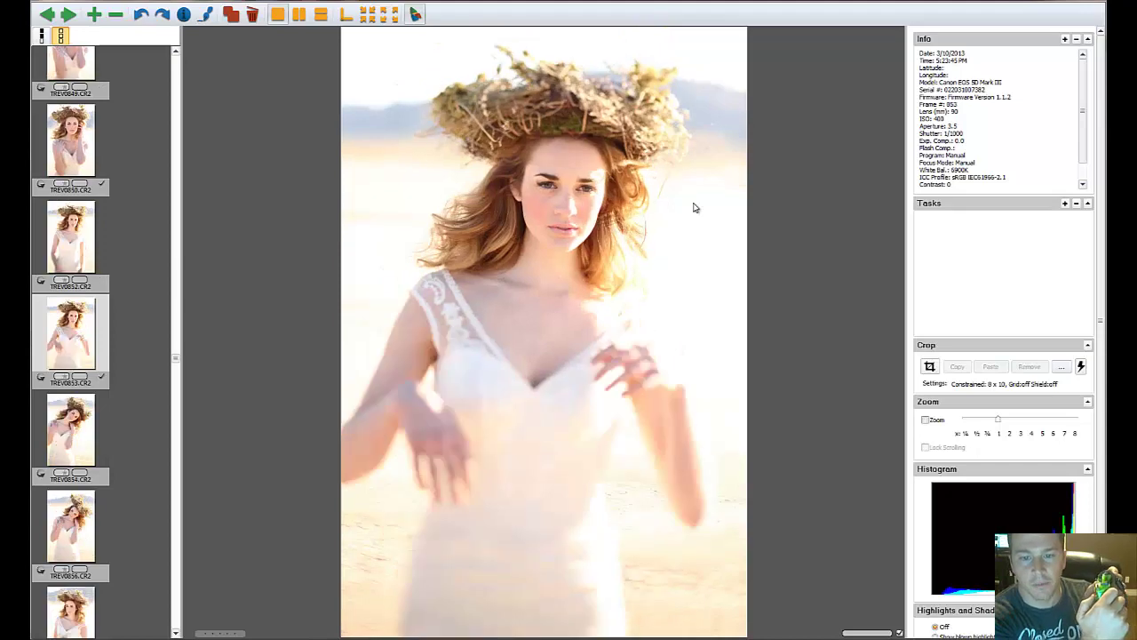
key("Right")
key("Right")
key("Right")
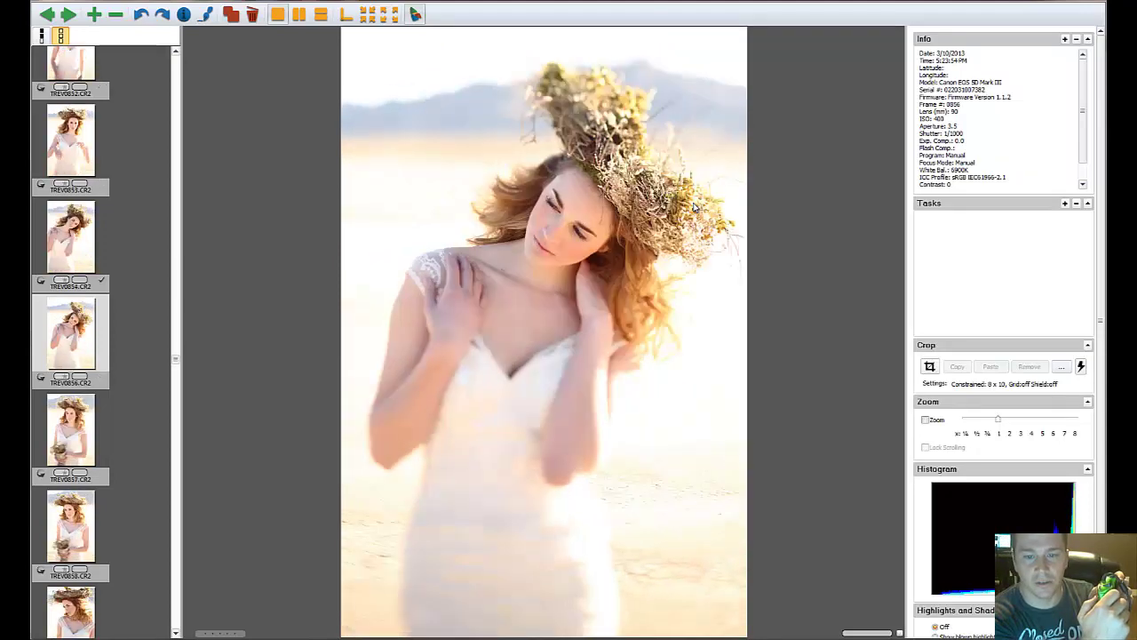
key("Right")
key("Right")
key("Right")
key("Right")
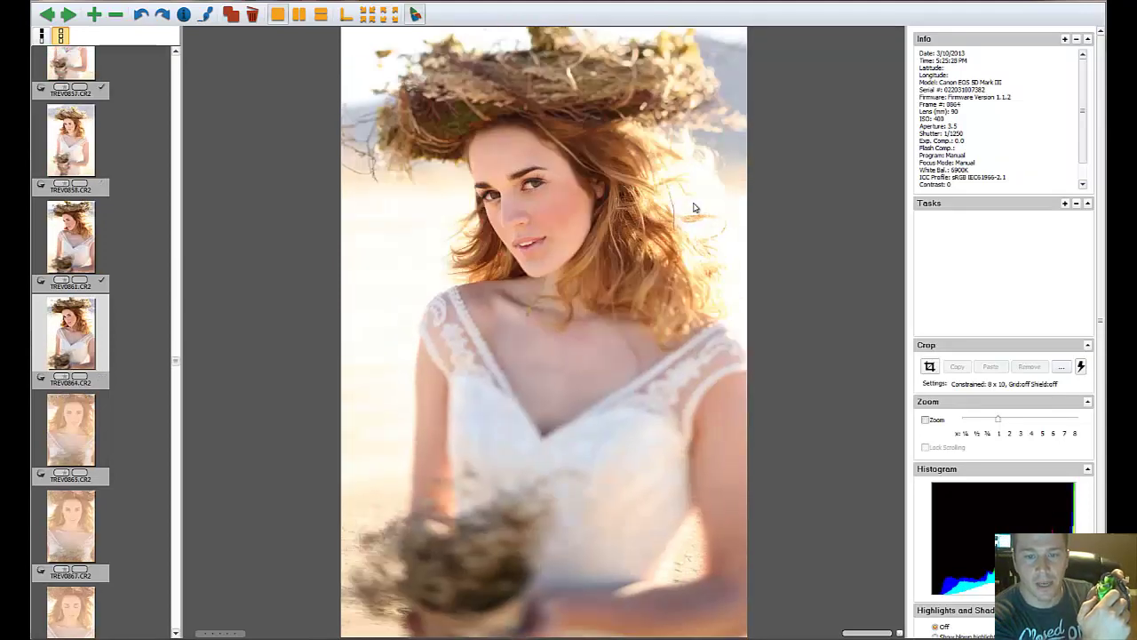
key("Right")
key("Right")
key("Right")
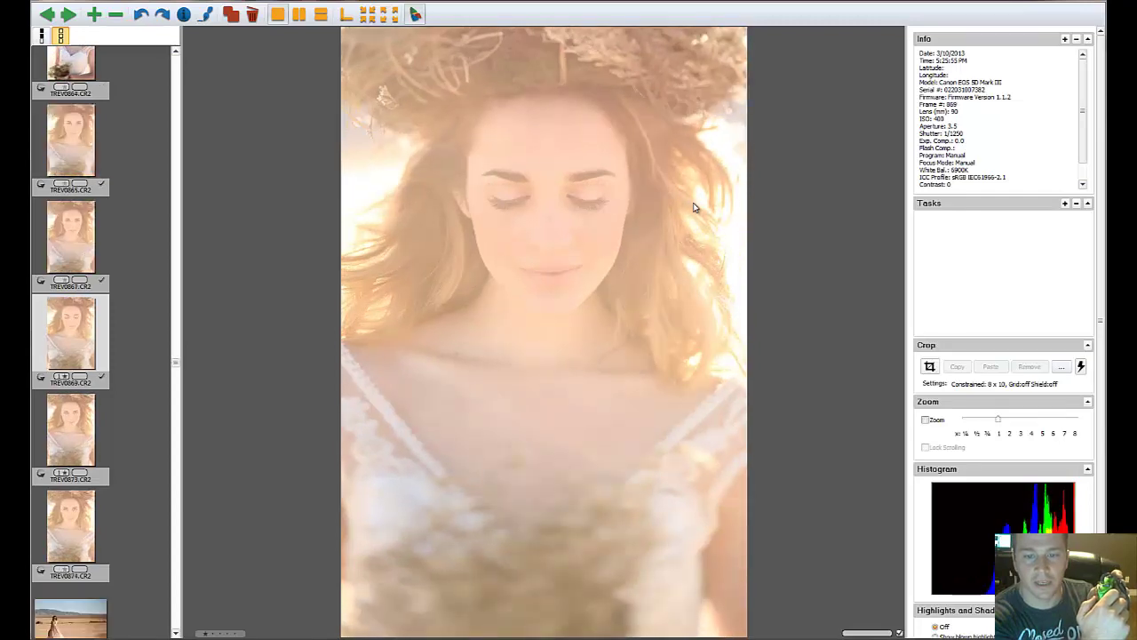
key("Right")
key("Right")
key("Right")
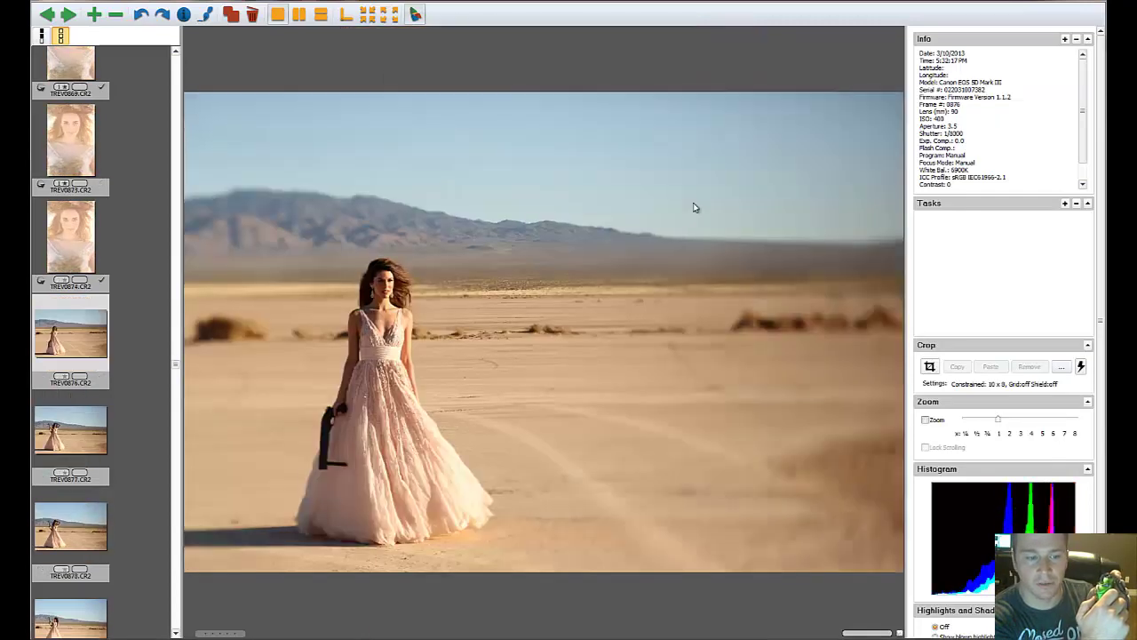
key("Right")
key("Right")
key("Right")
key("Right")
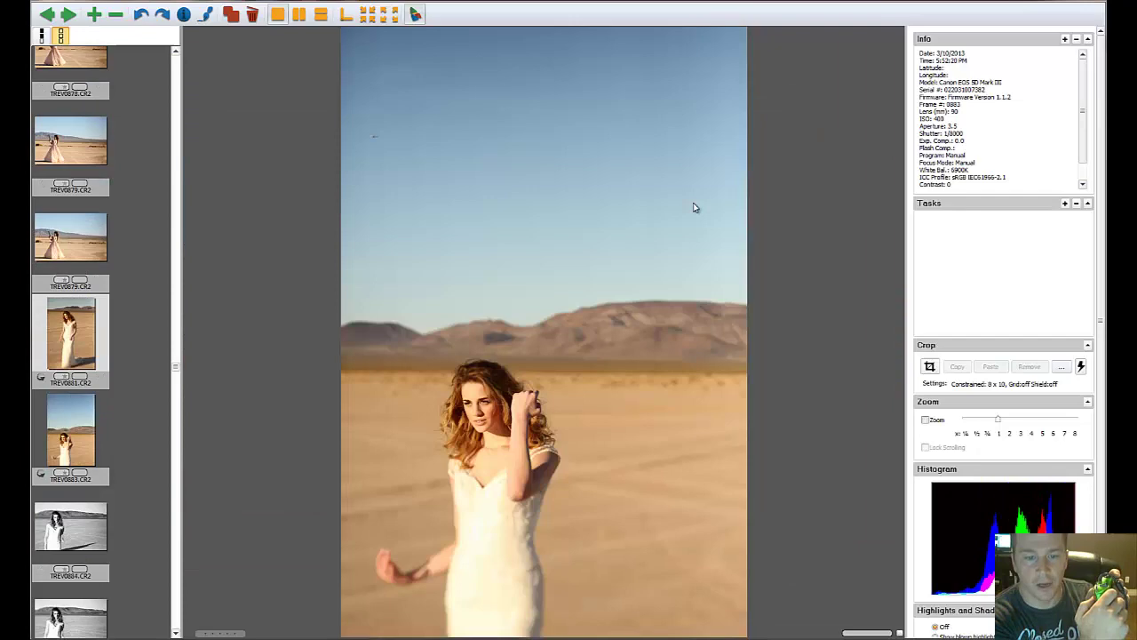
key("Right")
key("Right")
key("Right")
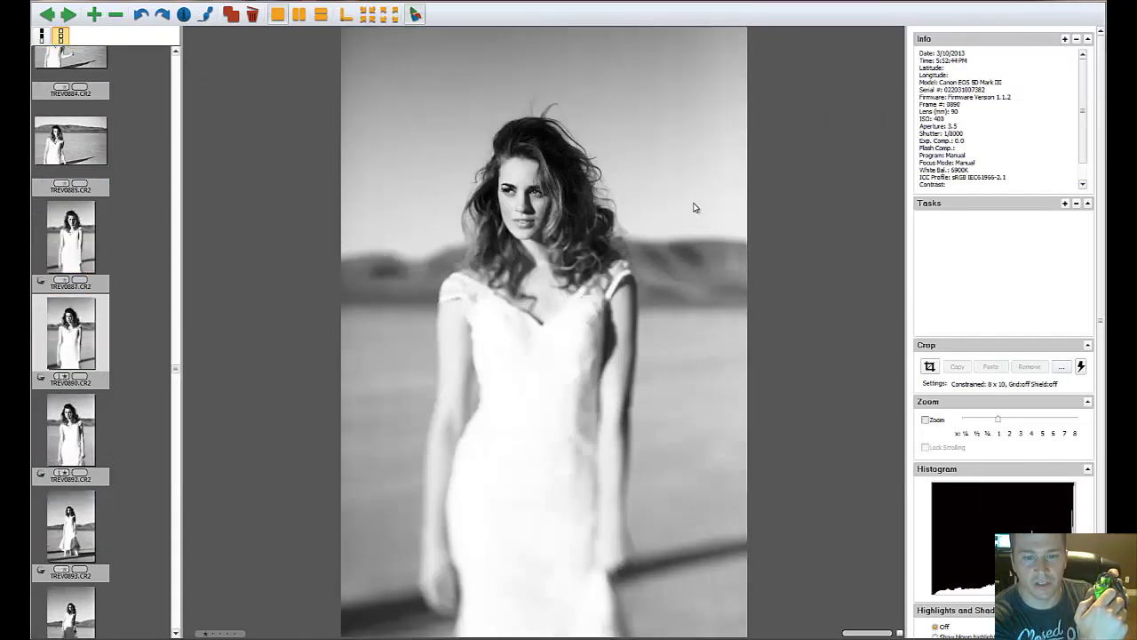
key("Right")
key("Right")
key("Right")
key("Right")
key("Right")
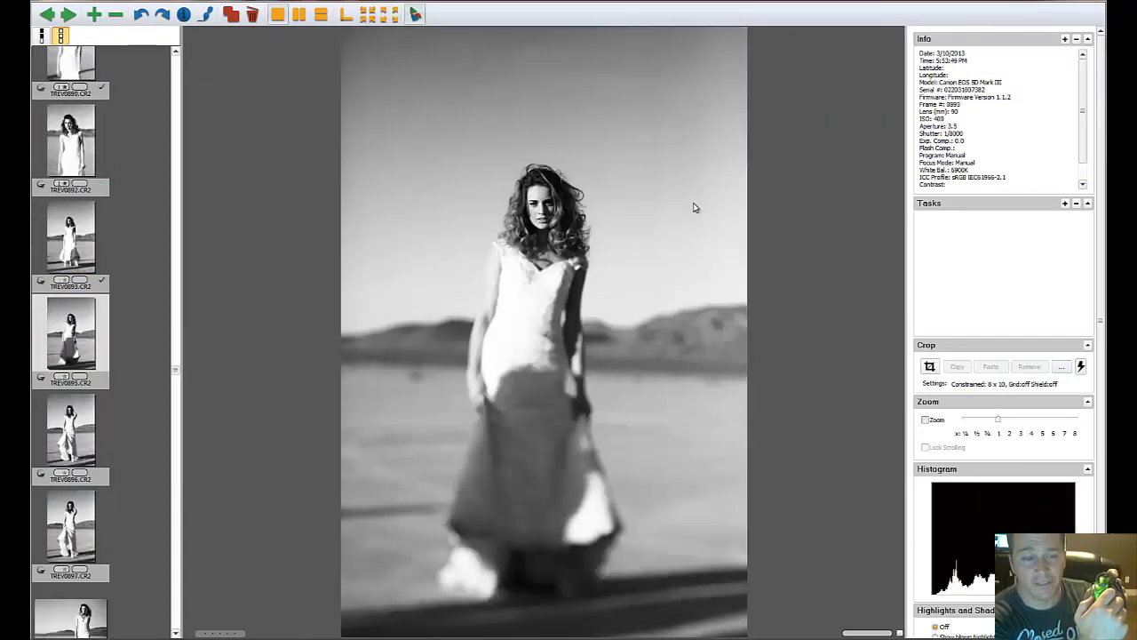
key("Right")
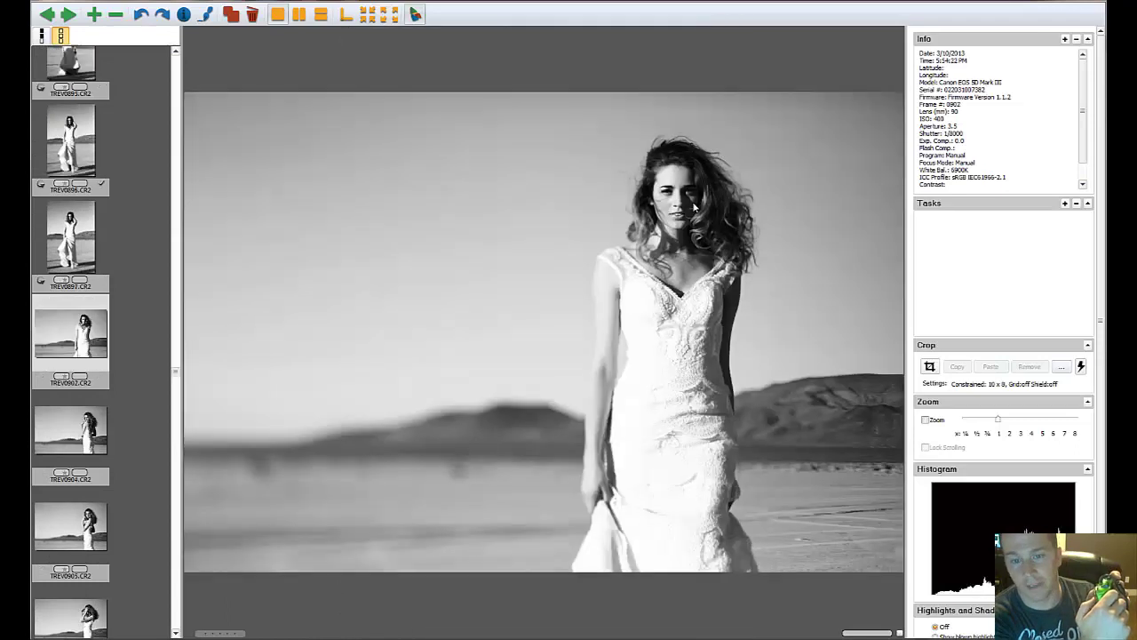